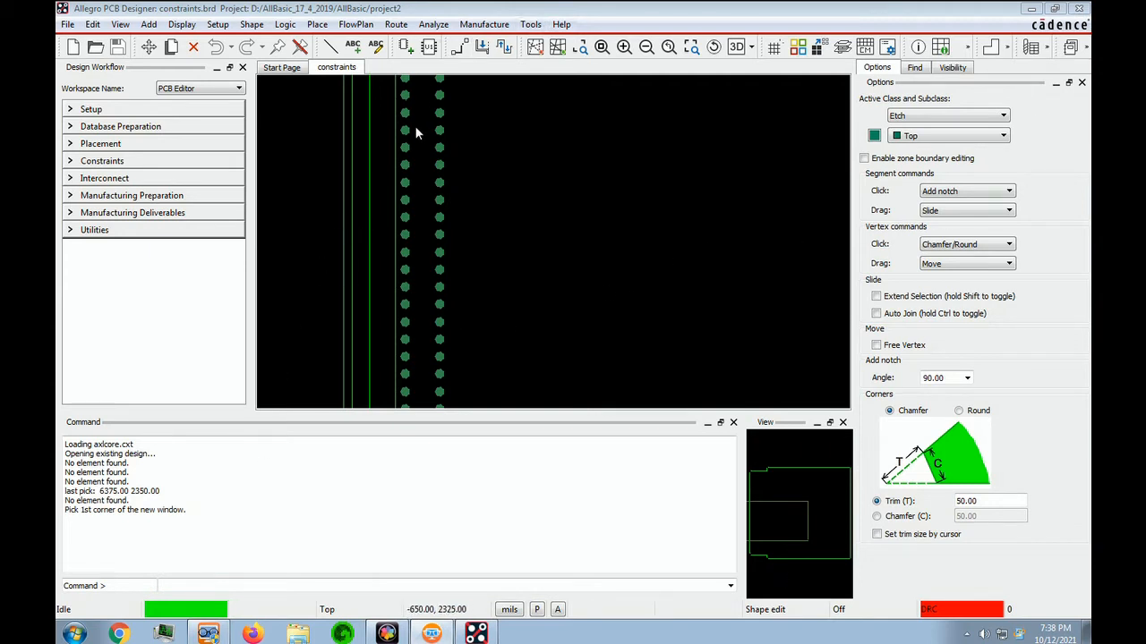
# Fit the whole board in view, turn on the grid display and check the grid spacing defined for each layer.
pyautogui.click(602, 47)
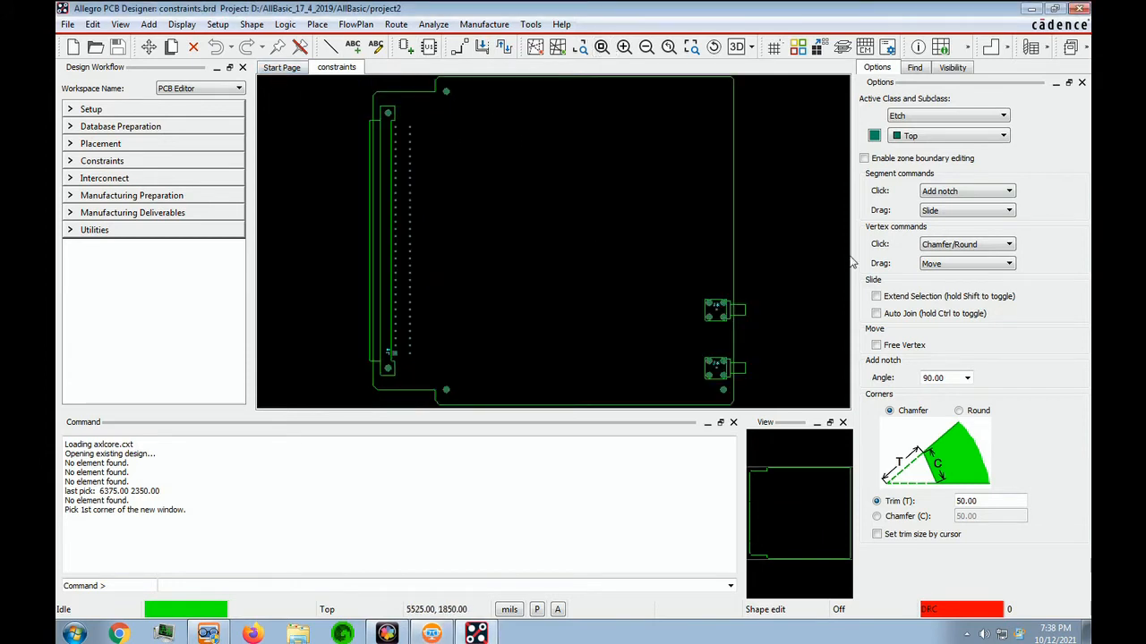
pyautogui.click(787, 561)
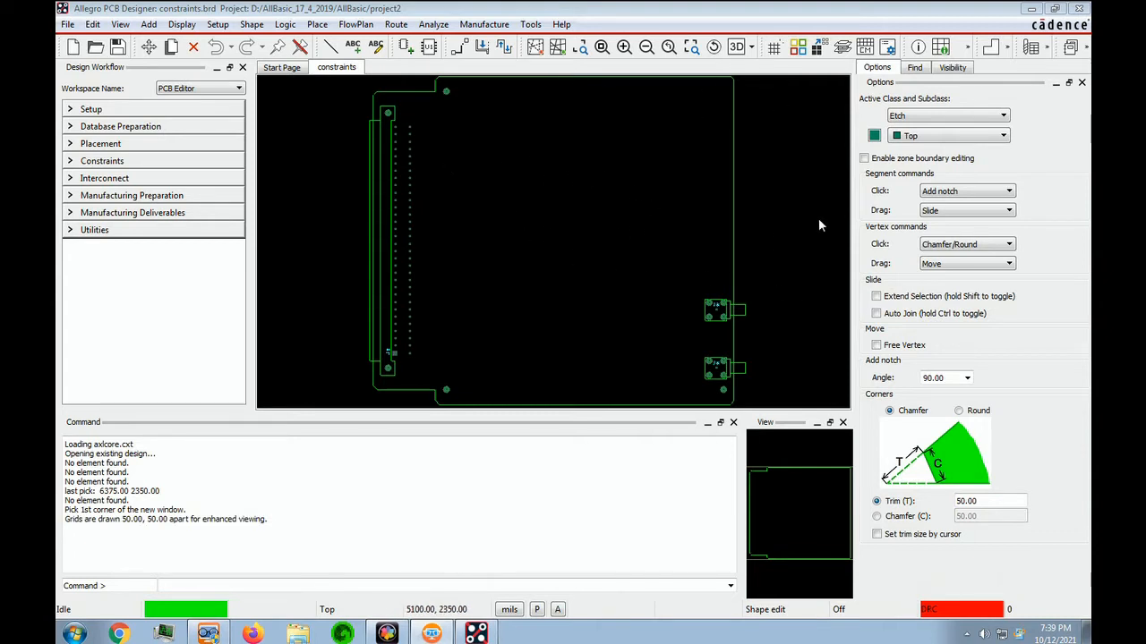
pyautogui.click(775, 50)
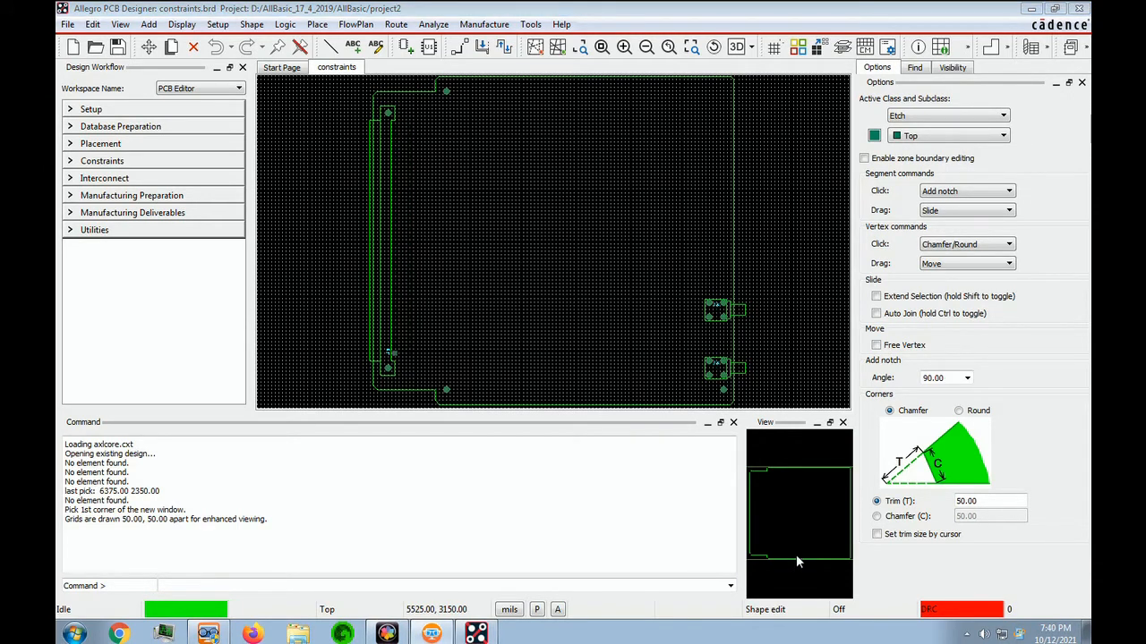
pyautogui.click(219, 24)
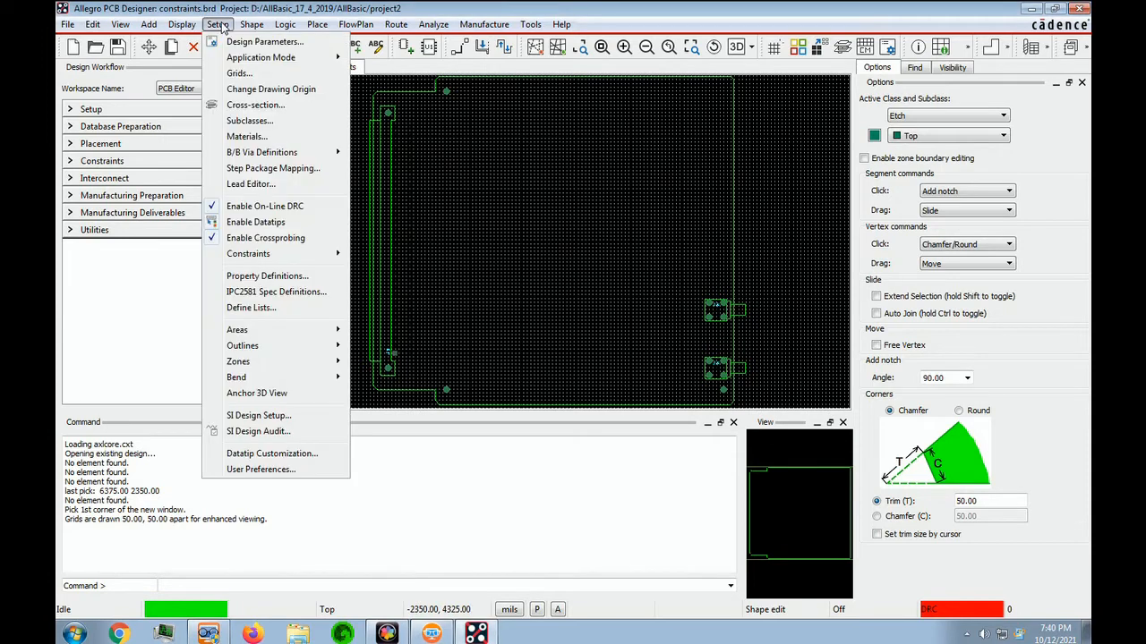
pyautogui.click(250, 75)
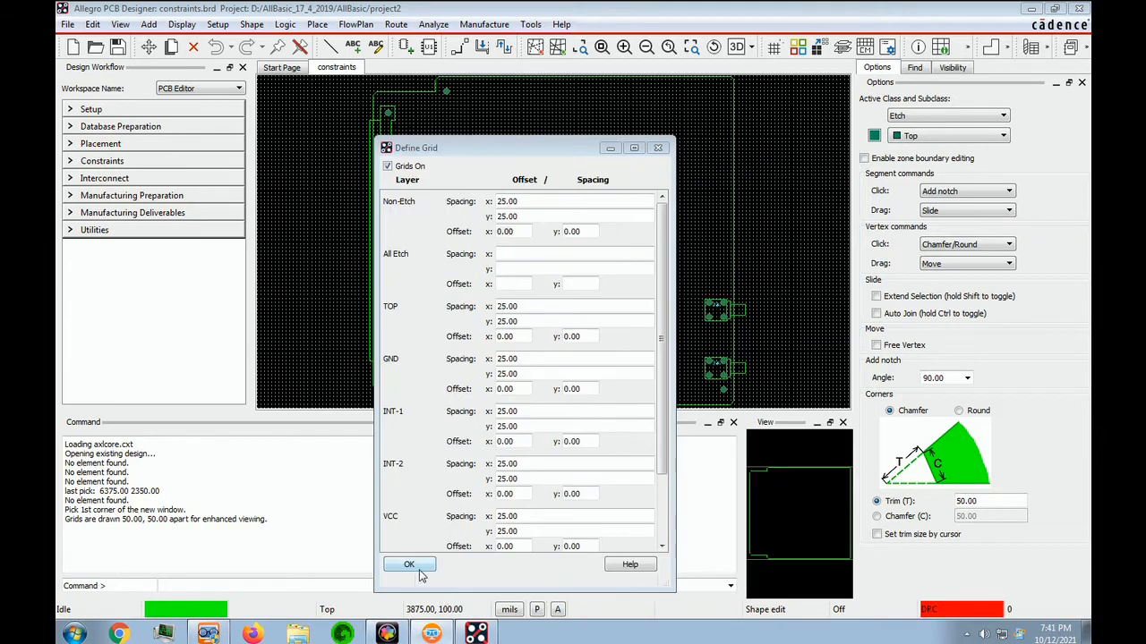
pyautogui.click(409, 565)
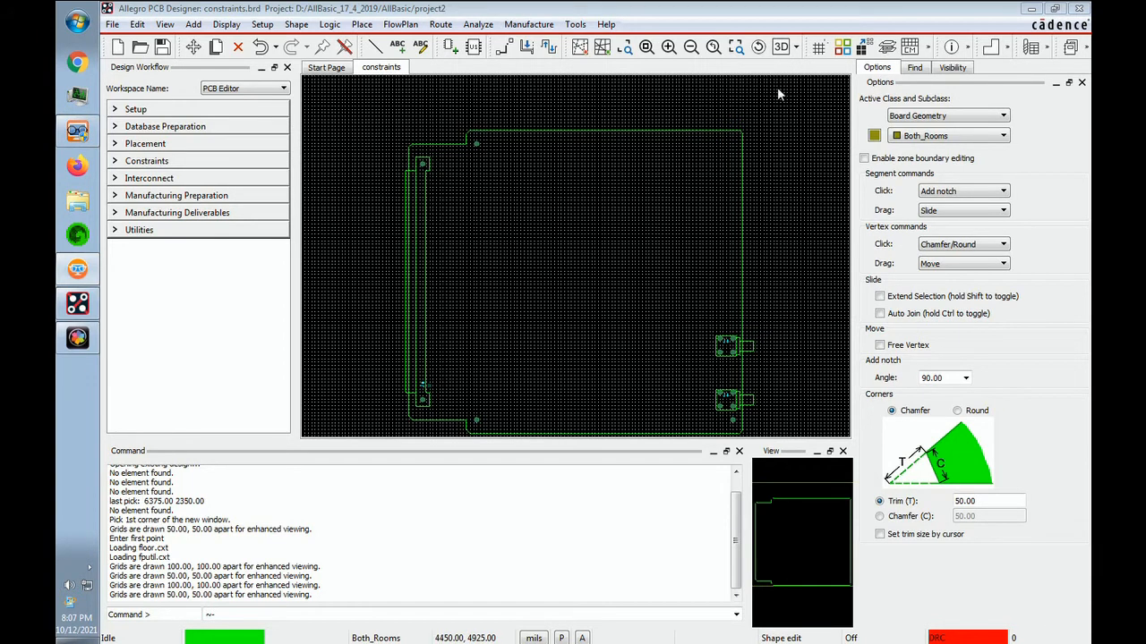
# Check the visibility and colour settings of the Board Geometry subclasses, including Both_Rooms, Bottom_Room, Outline and Top_Room.
pyautogui.click(844, 48)
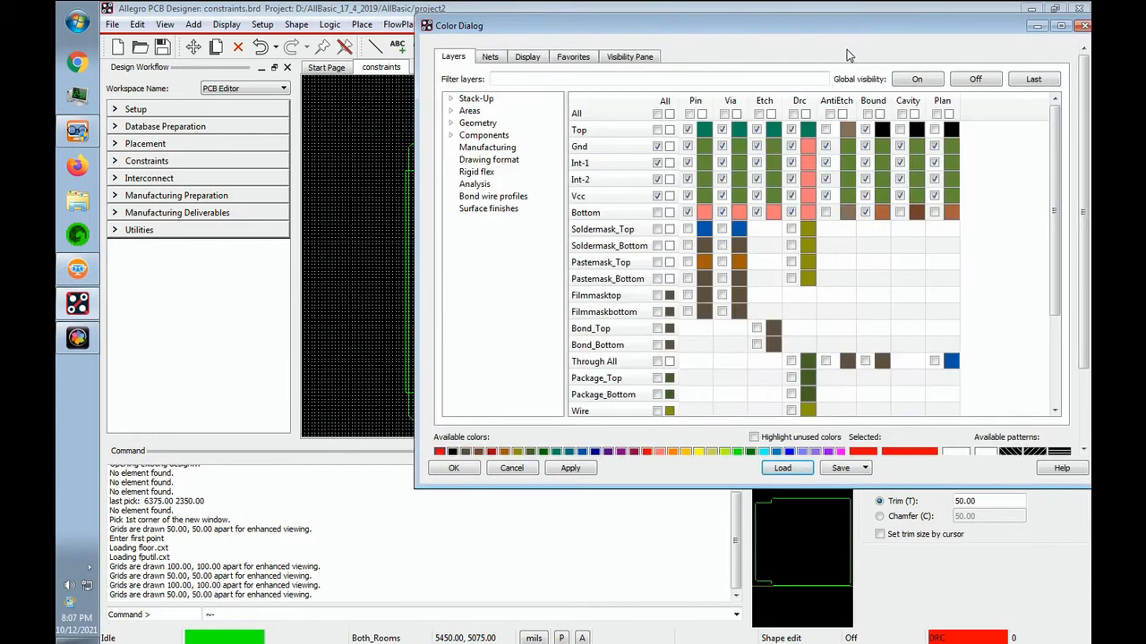
pyautogui.click(451, 123)
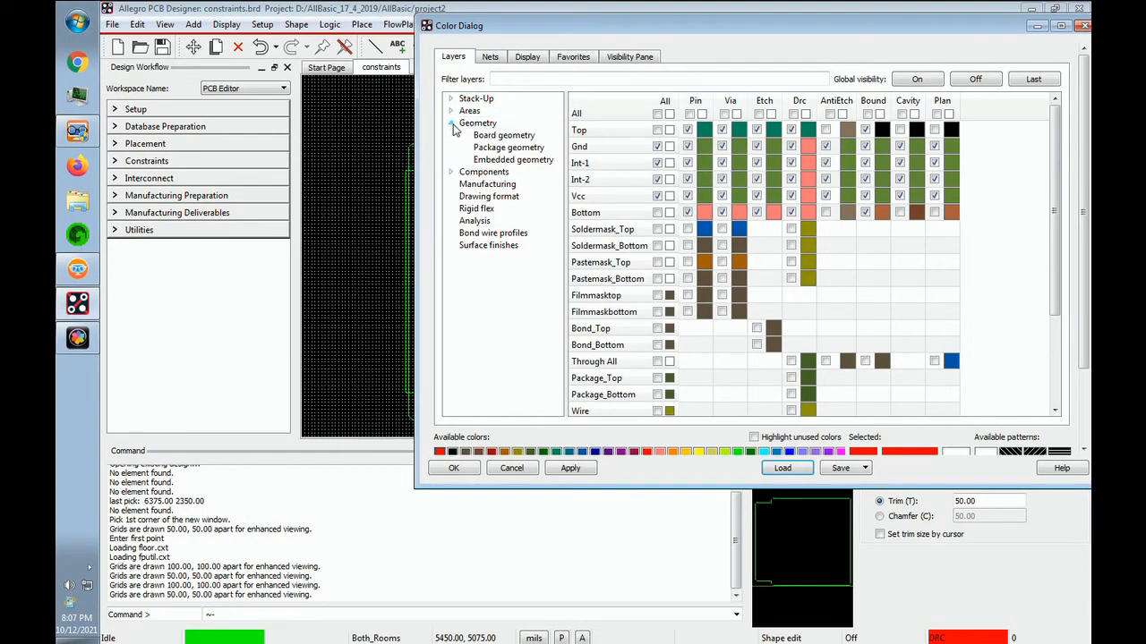
pyautogui.click(510, 136)
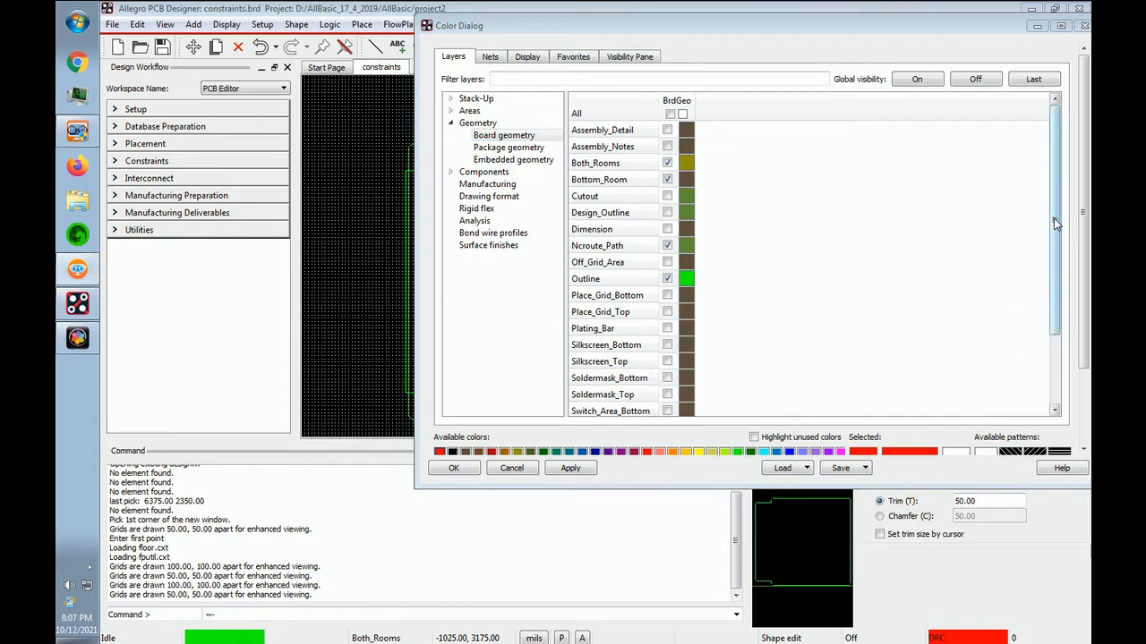
pyautogui.moveTo(1053, 221); pyautogui.dragTo(1052, 327)
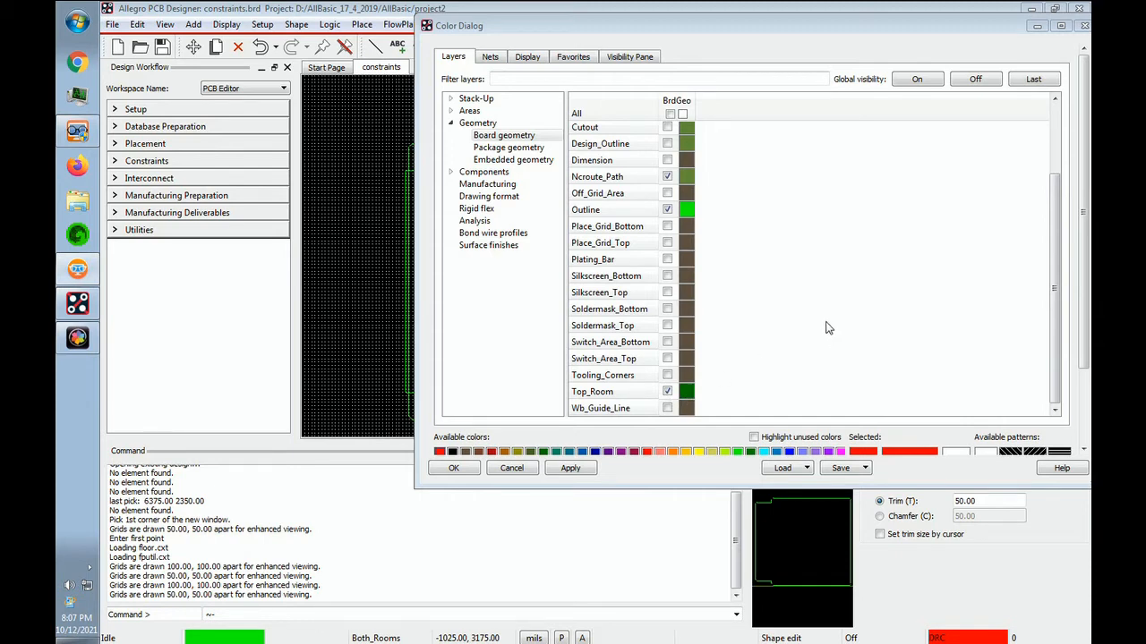
pyautogui.moveTo(1054, 277); pyautogui.dragTo(1083, 197)
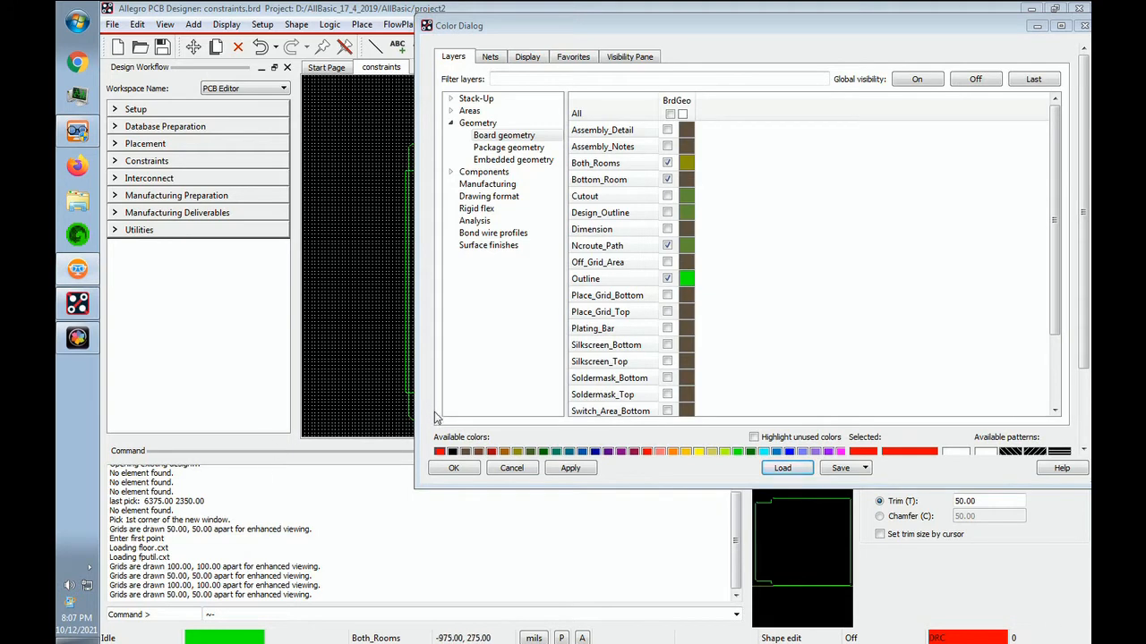
pyautogui.click(454, 468)
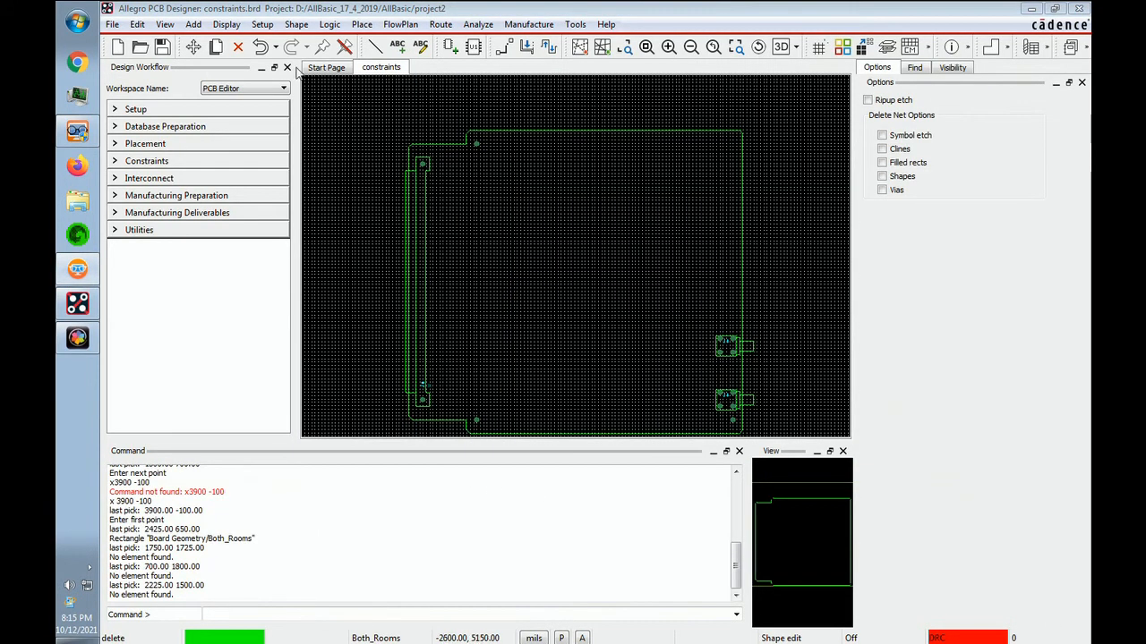
# Create a hard rectangular room outline CHAN1 for both board sides, with corners at 1300, 1500 and 3900, 700.
pyautogui.click(263, 24)
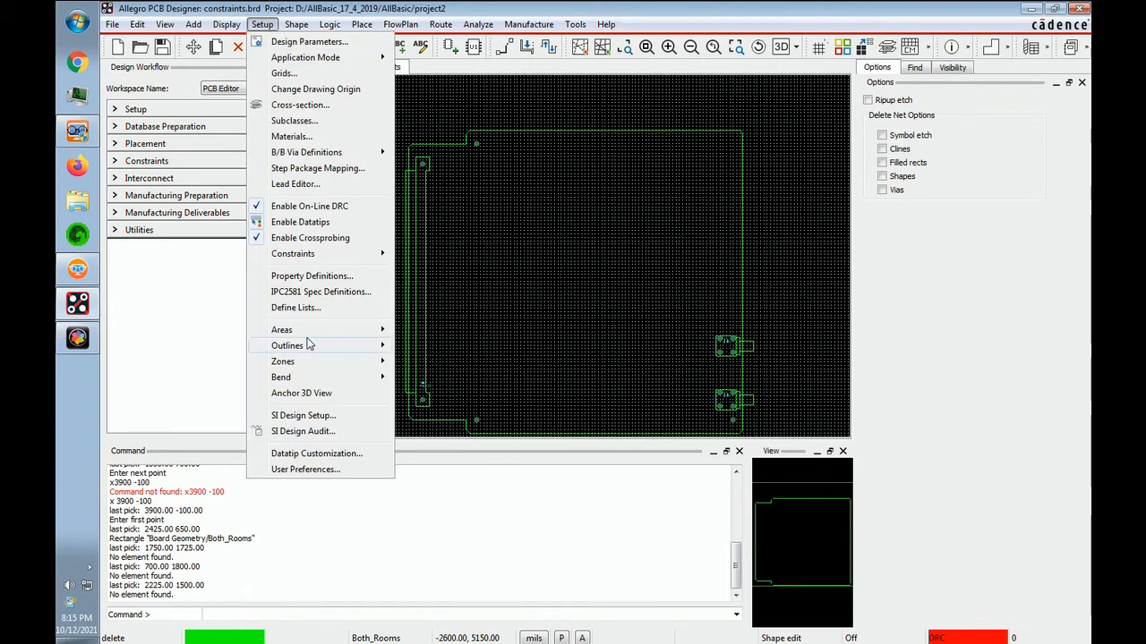
pyautogui.moveTo(308, 345)
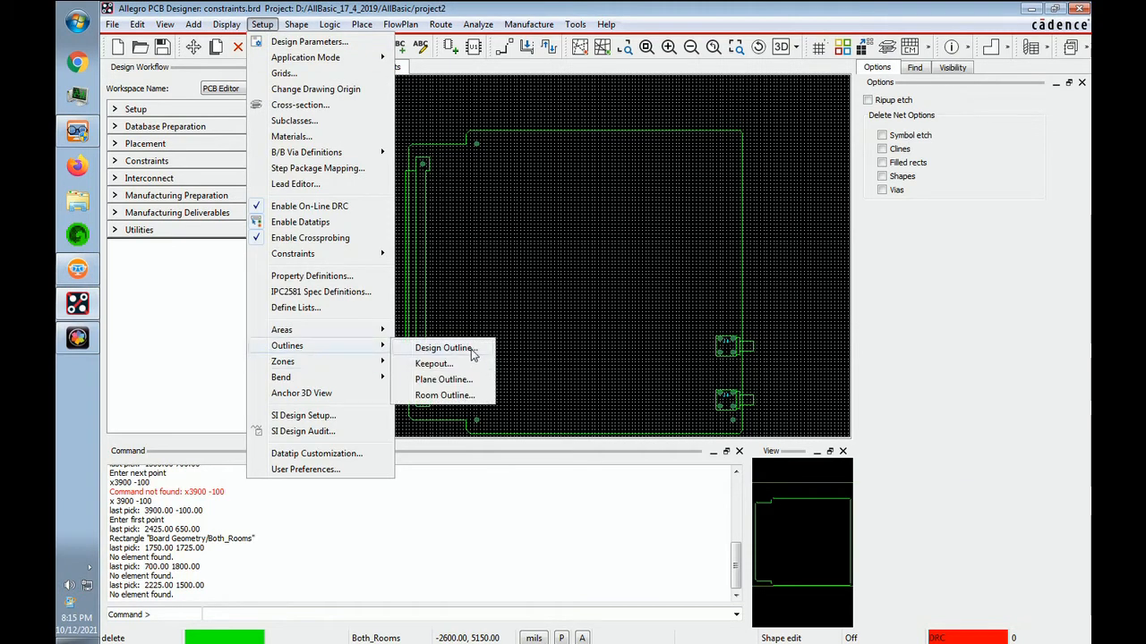
pyautogui.click(445, 395)
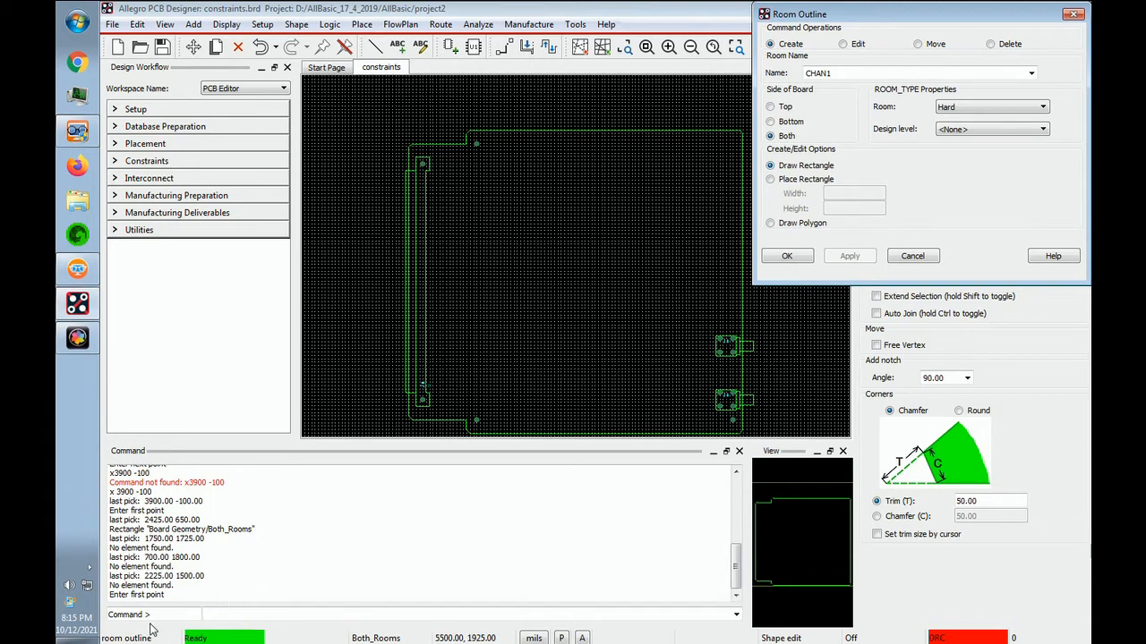
pyautogui.click(259, 618)
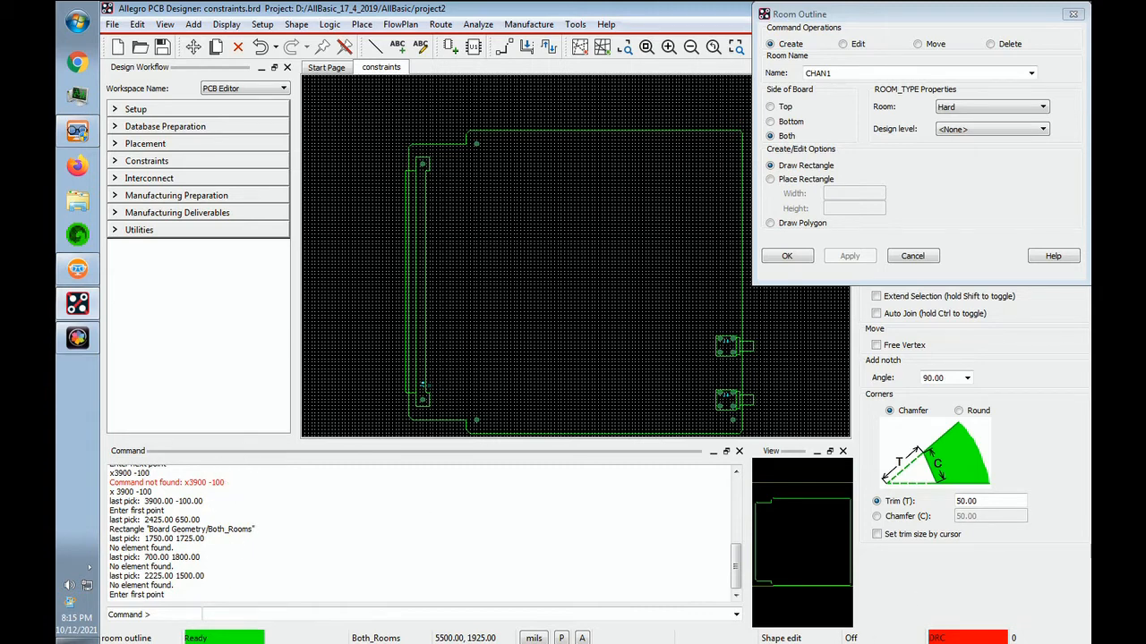
pyautogui.click(204, 615)
pyautogui.write('x 1300 1500')
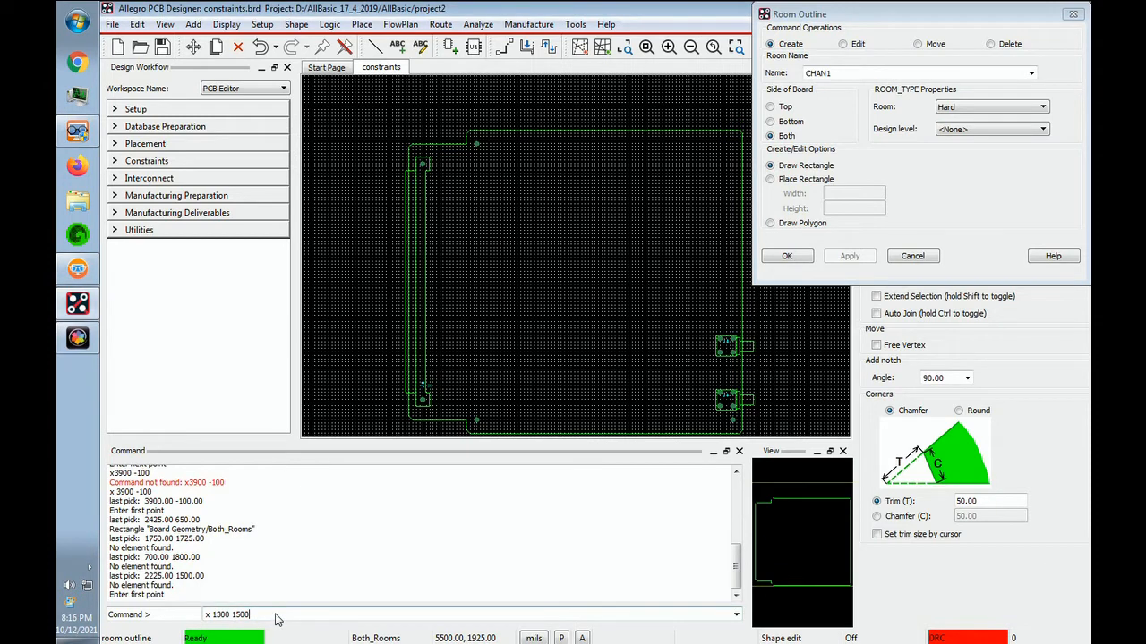
pyautogui.press('Return')
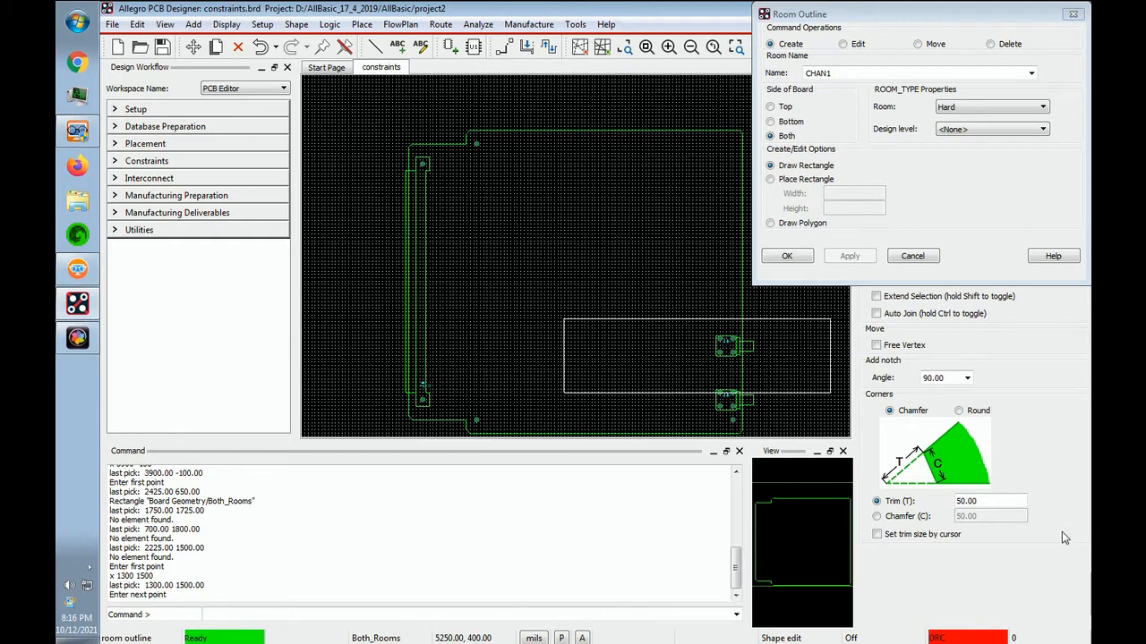
pyautogui.write('x 3900 700')
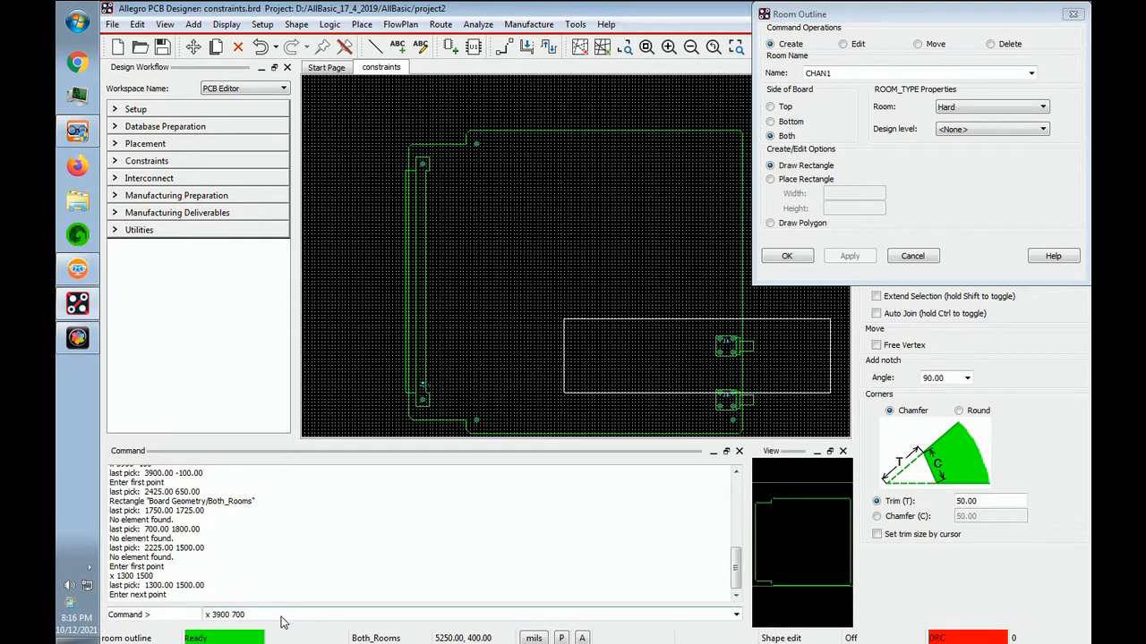
pyautogui.press('Return')
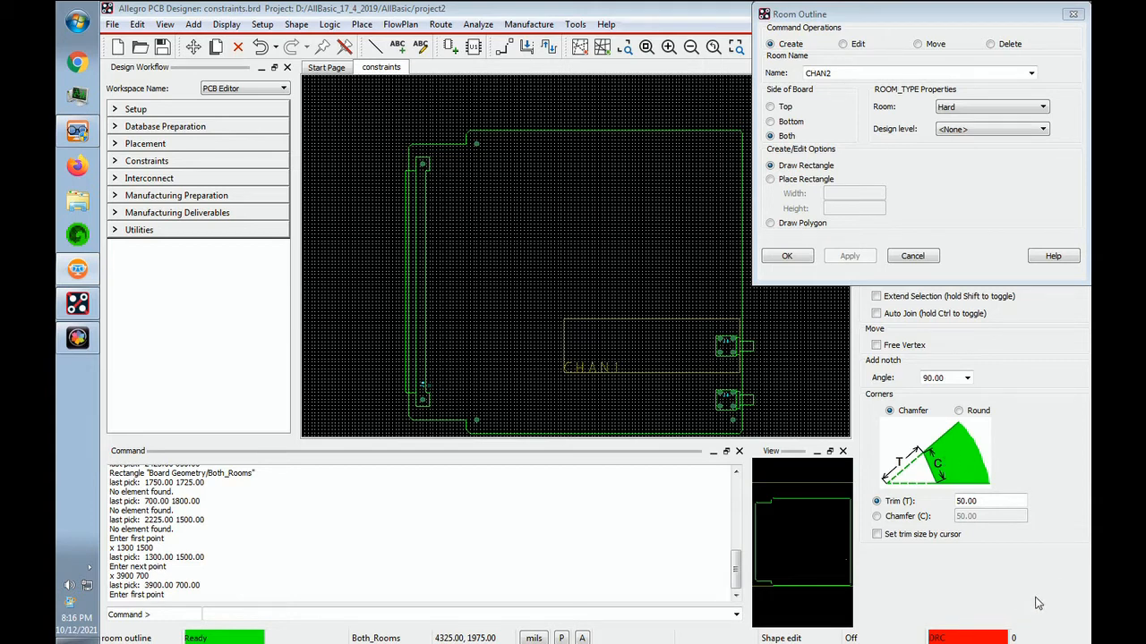
# Create the rectangular room outline CHAN2 on both board sides, with corners at 1300, 700 and 3900, -100.
pyautogui.write('x 1300 700')
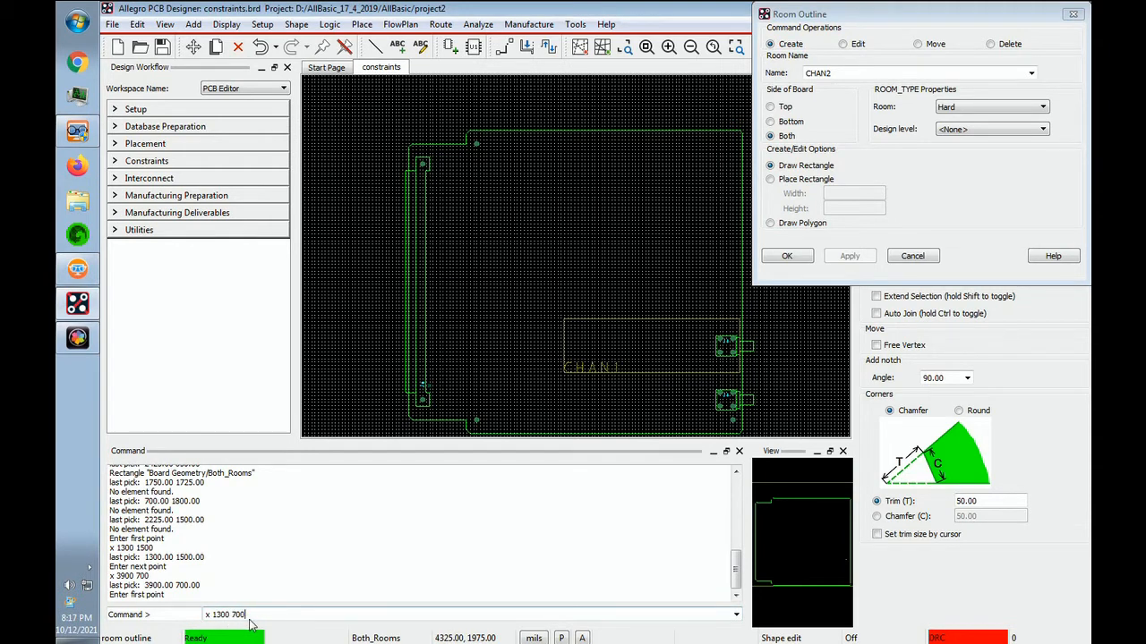
pyautogui.press('Return')
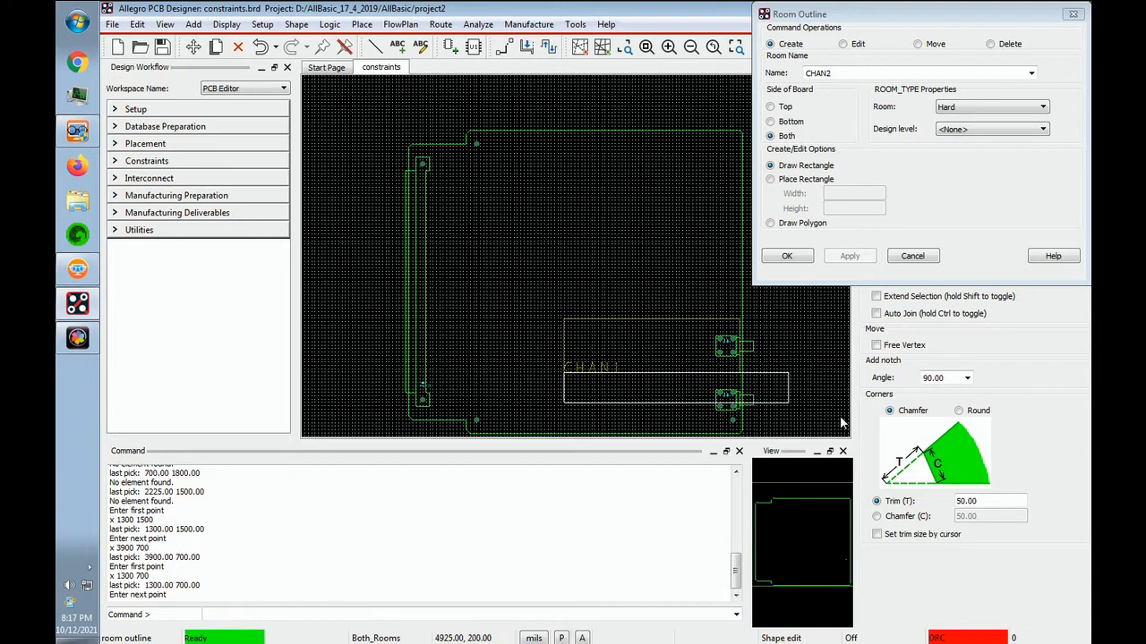
pyautogui.write('x 3900 -100')
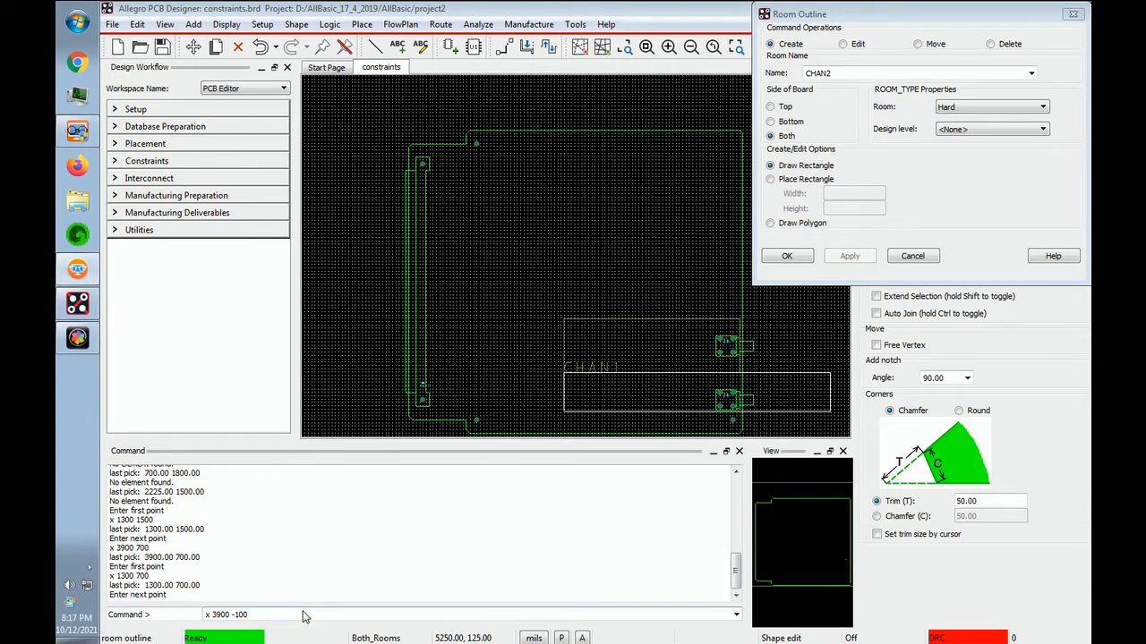
pyautogui.click(266, 615)
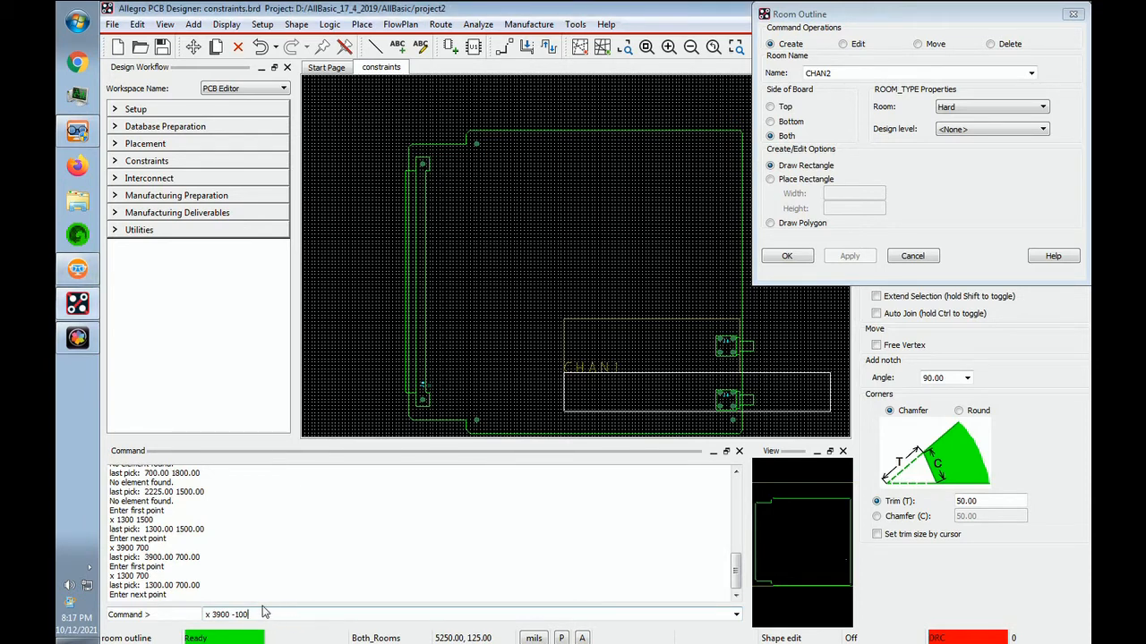
pyautogui.press('Return')
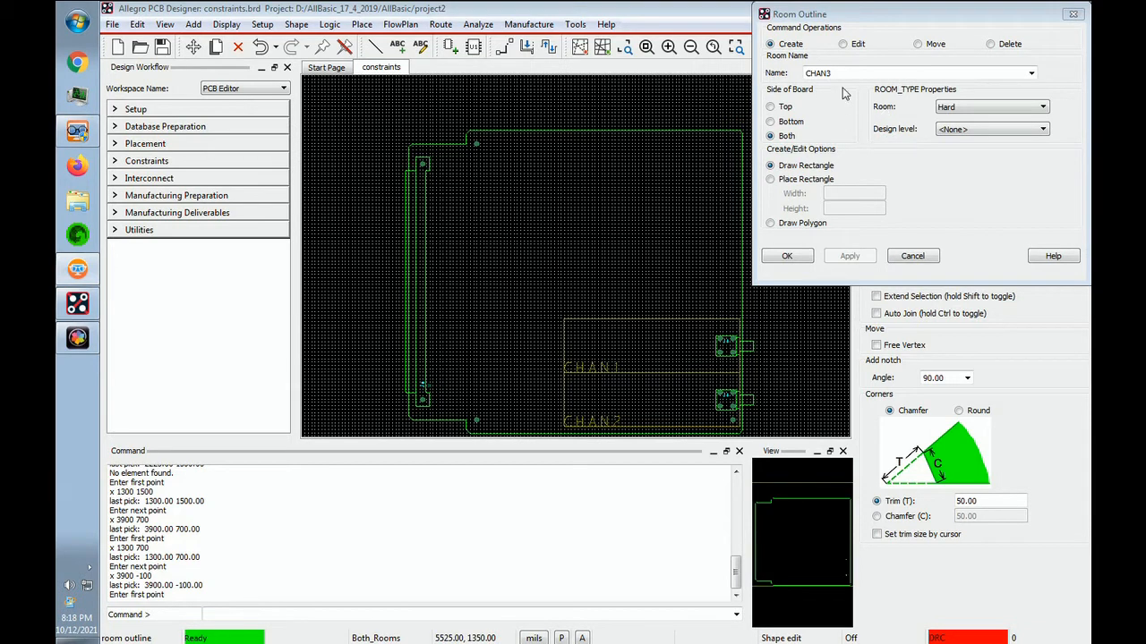
# Create the rectangular room outline MEM on both board sides, with corners at 1900, 4200 and 3900, 2200.
pyautogui.click(1031, 73)
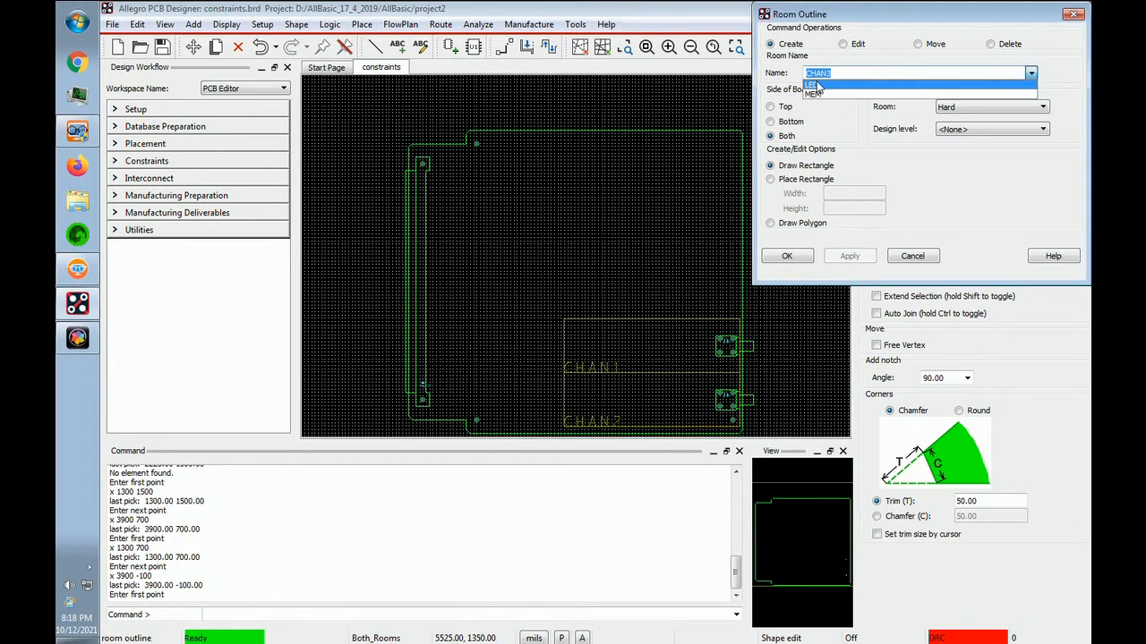
pyautogui.click(816, 96)
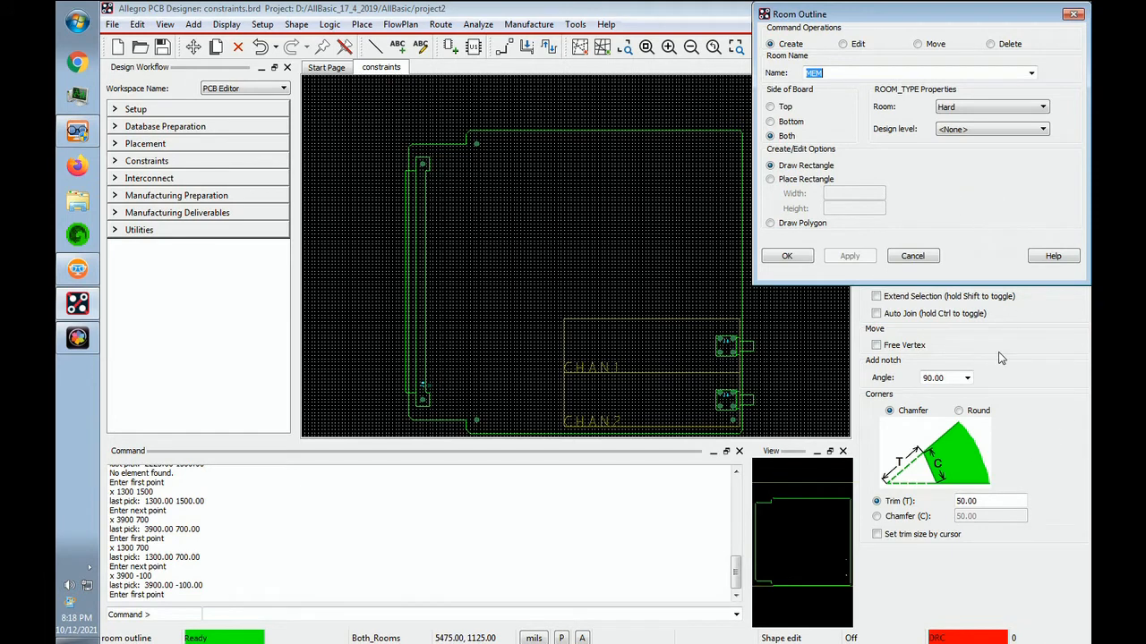
pyautogui.click(1024, 600)
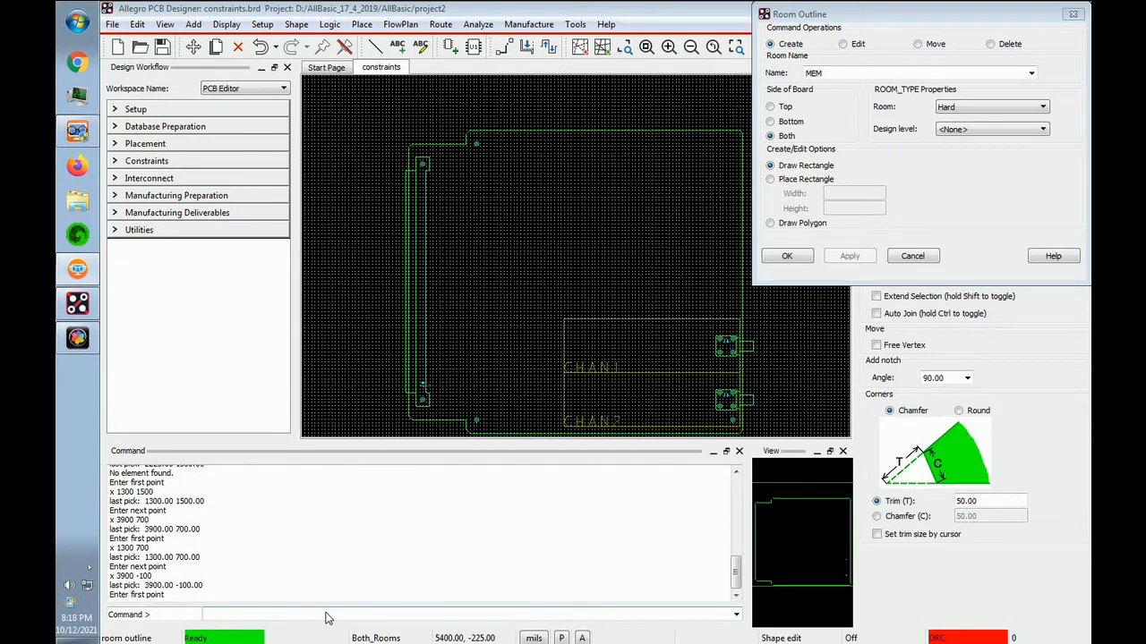
pyautogui.write('x 1900 4200')
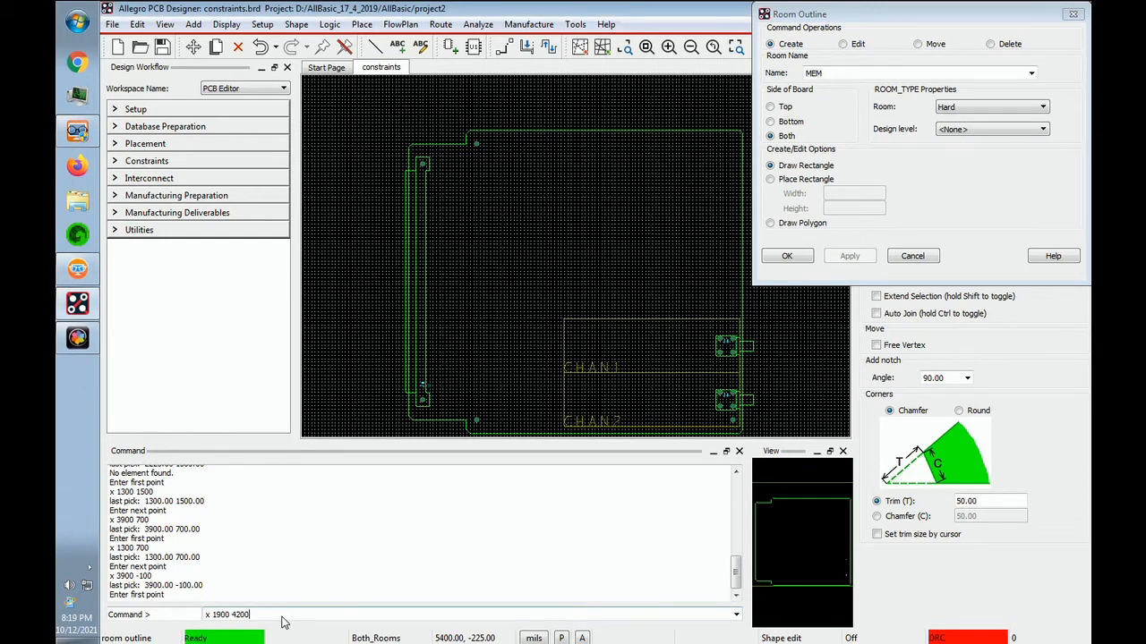
pyautogui.press('Return')
pyautogui.write('x 3900 2200')
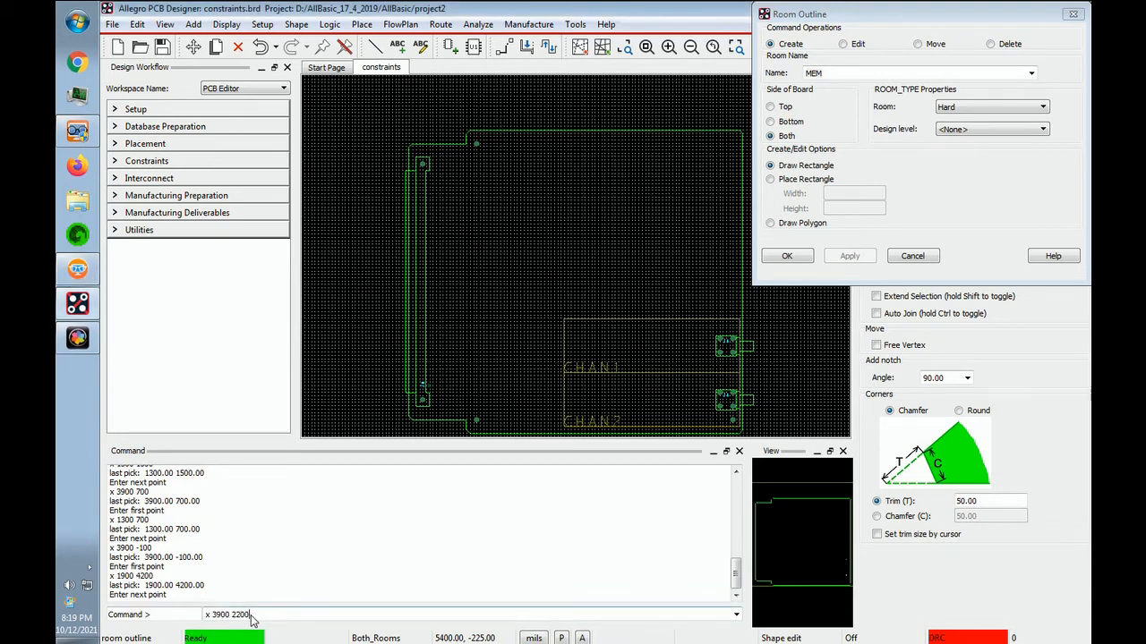
pyautogui.press('Return')
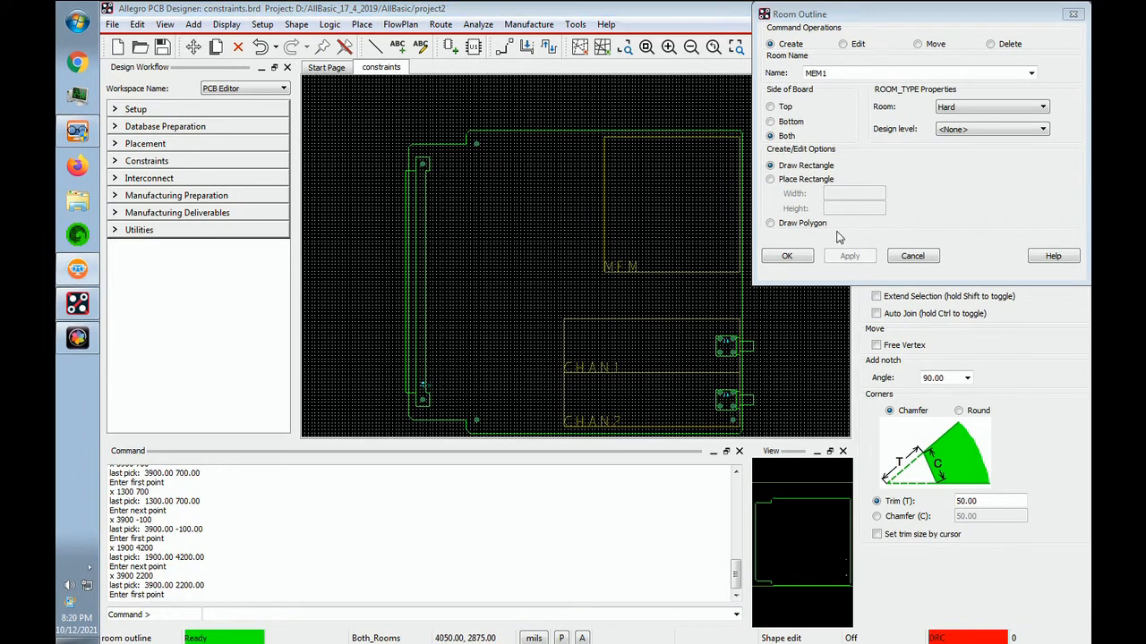
# Create the rectangular room outline LED on the top side only, with corners at 1400, 2200 and 3900, 1500.
pyautogui.click(771, 106)
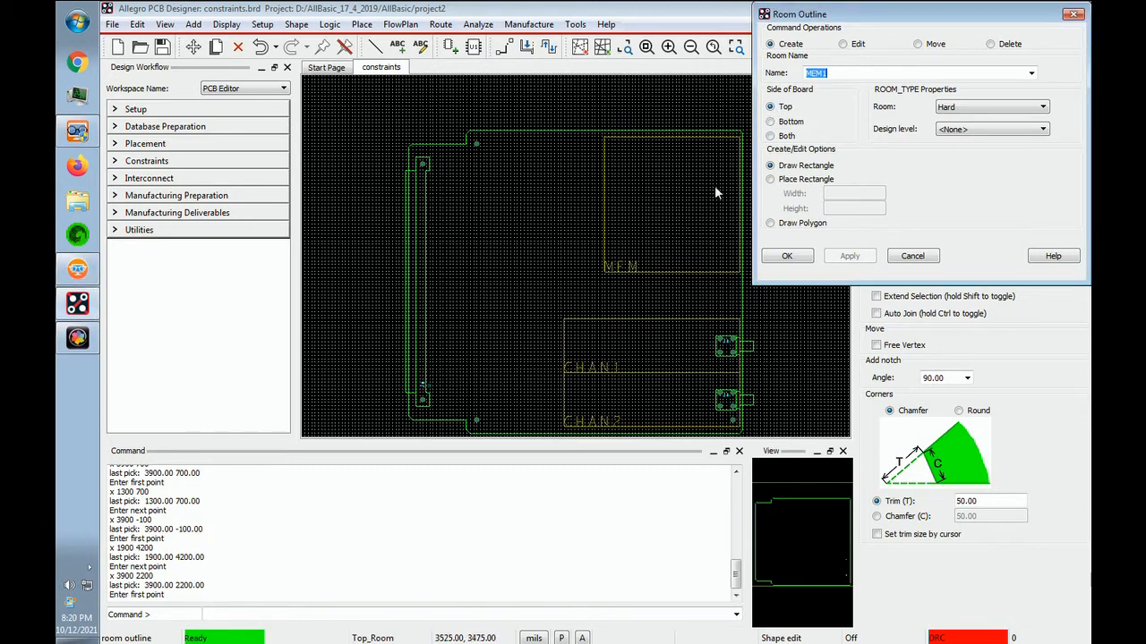
pyautogui.click(1032, 75)
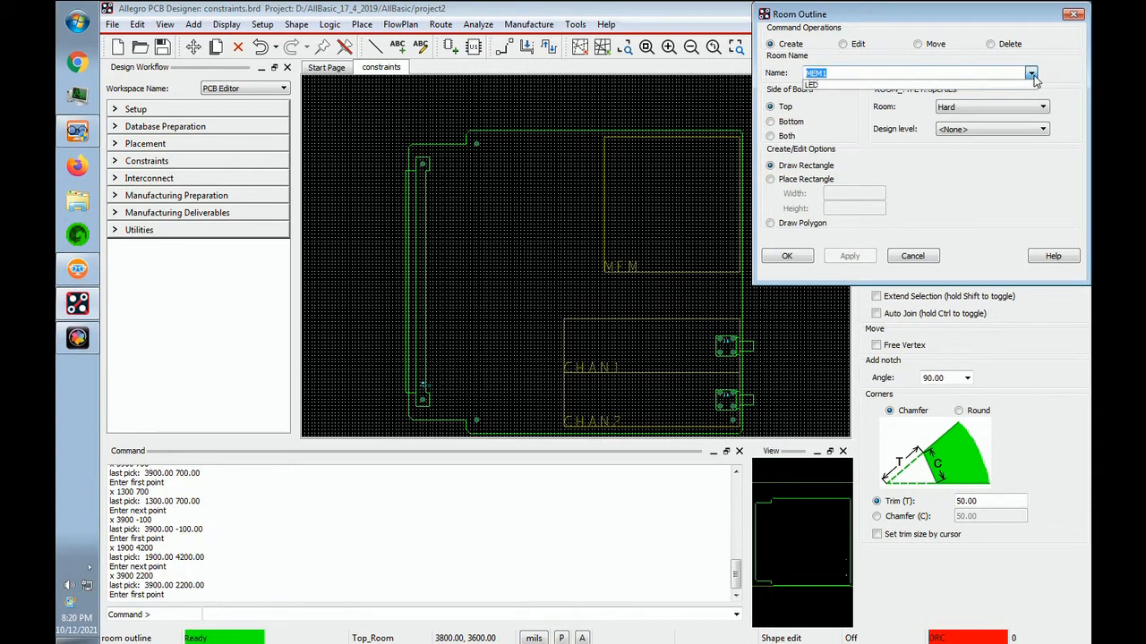
pyautogui.click(815, 86)
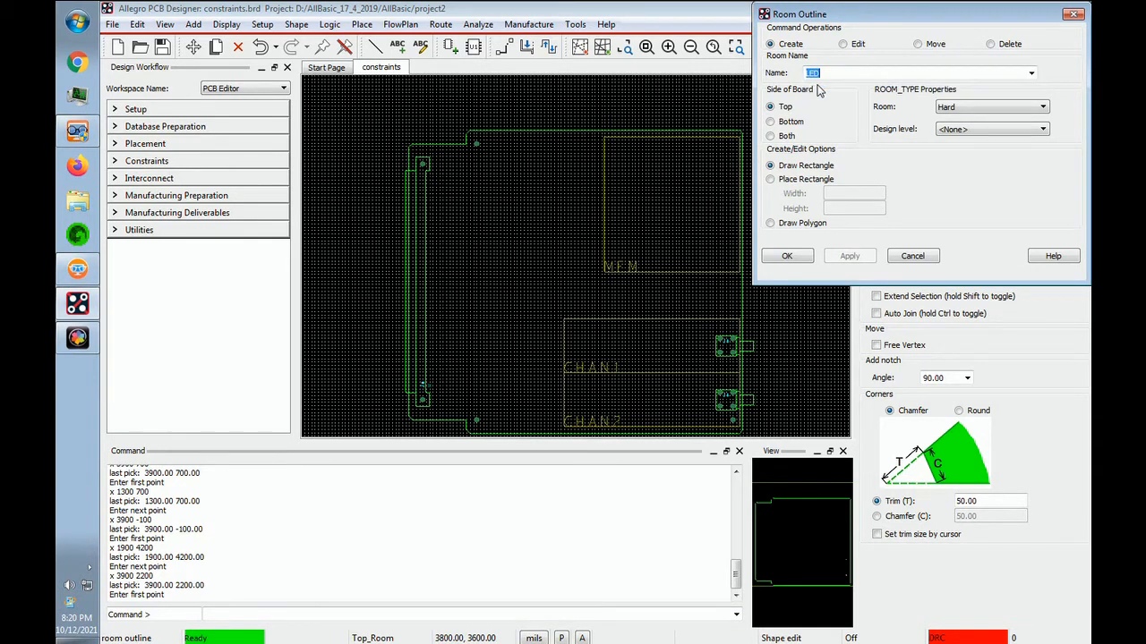
pyautogui.click(1037, 603)
pyautogui.write('x 1400 2200')
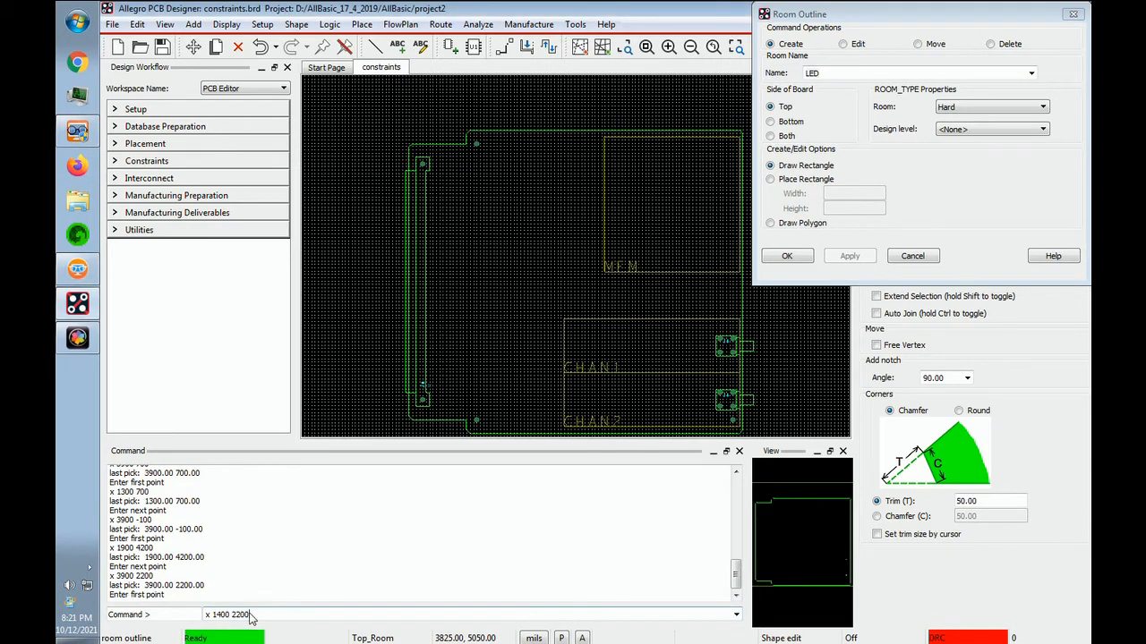
pyautogui.press('Return')
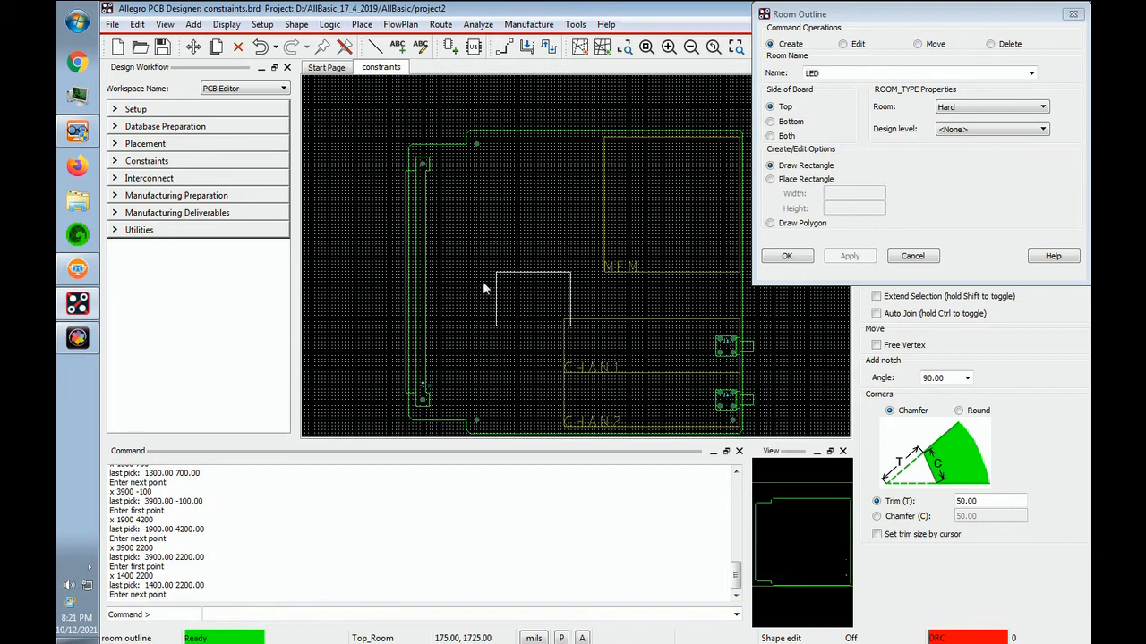
pyautogui.write('x 3900 1500')
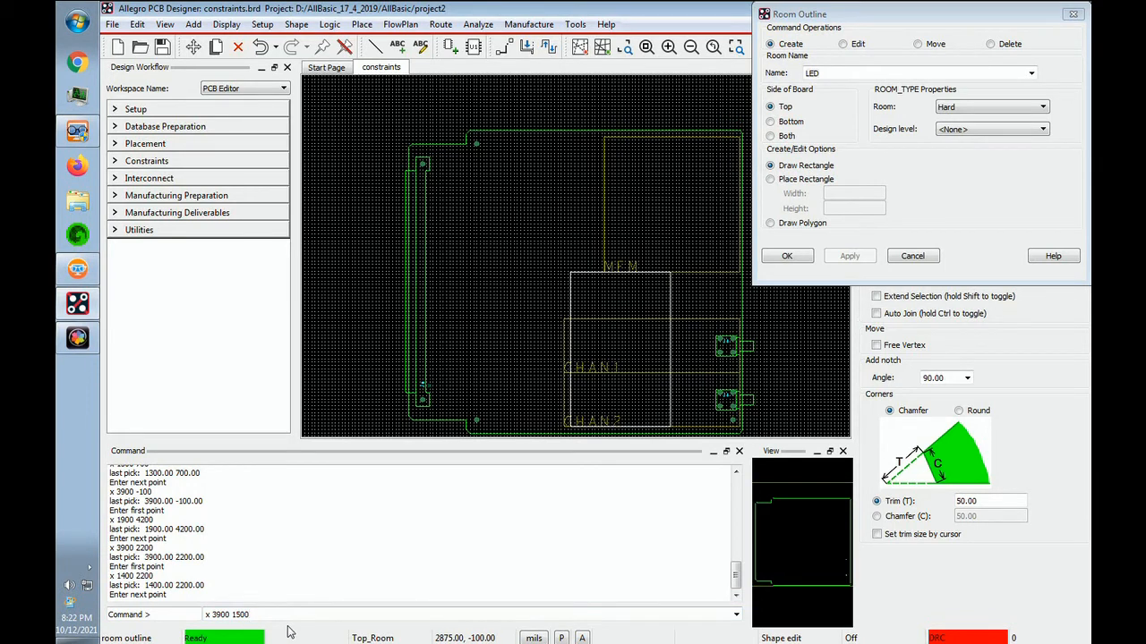
pyautogui.press('Return')
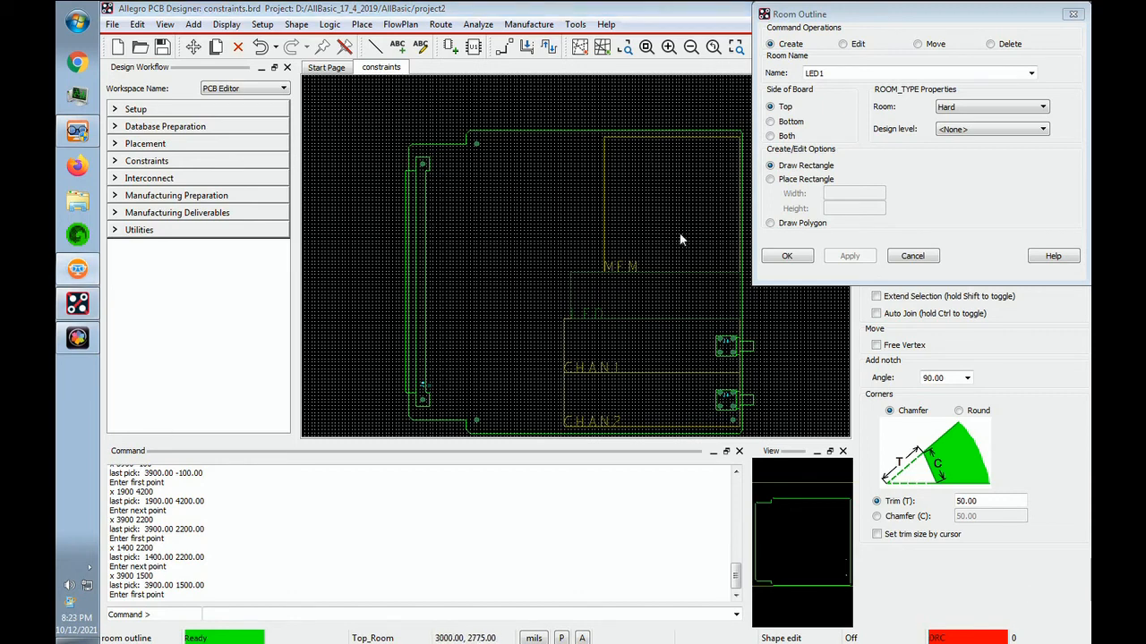
# Save the board design, overwriting the existing constraints.brd file.
pyautogui.click(113, 30)
pyautogui.click(130, 87)
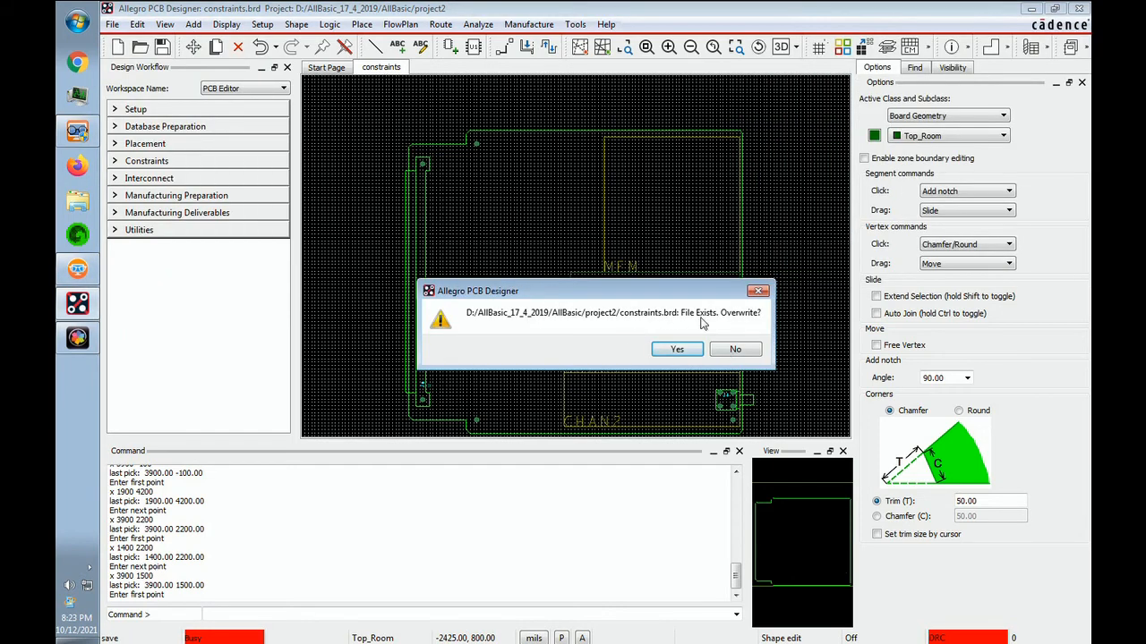
pyautogui.click(678, 351)
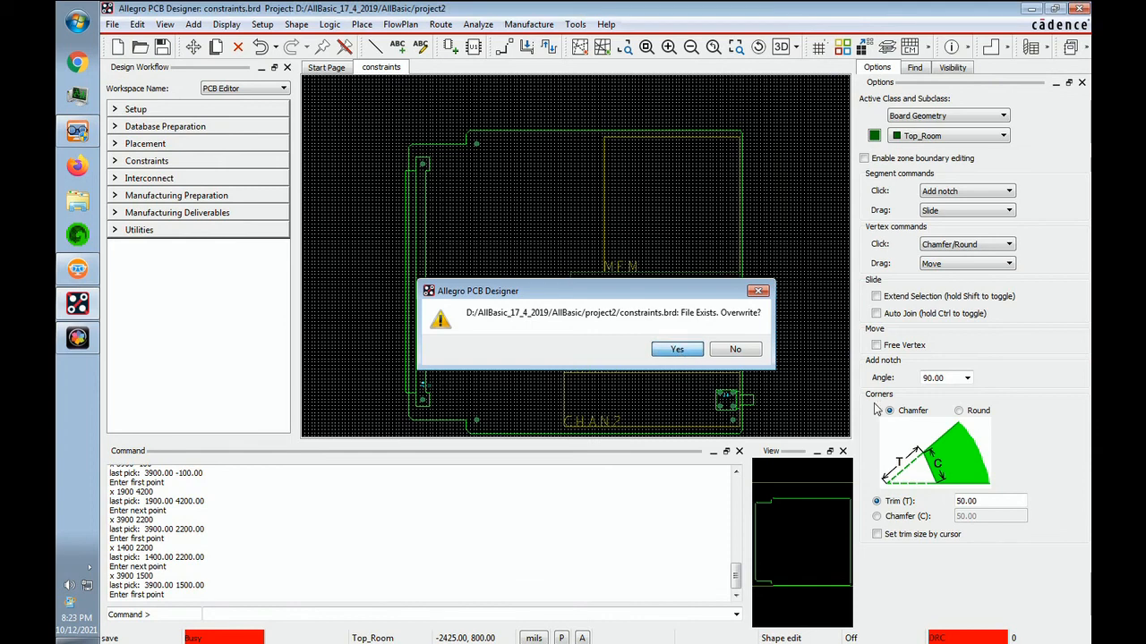